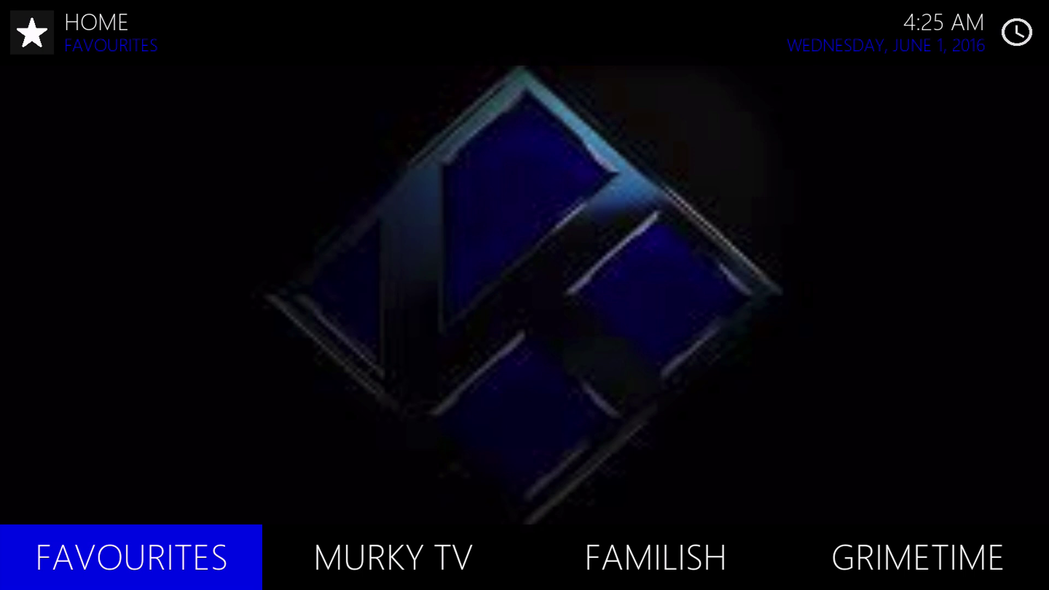
# Leave Kodi and browse Finder from Computer through Macintosh HD and Users to the home folder's Library
pyautogui.hotkey('ctrl', 'Left')
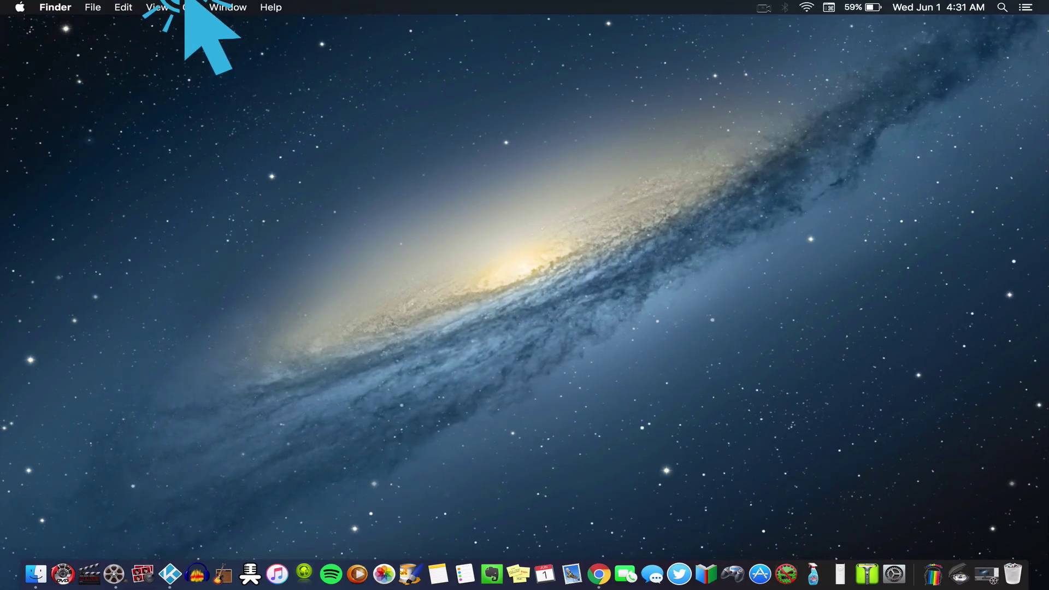
pyautogui.click(190, 8)
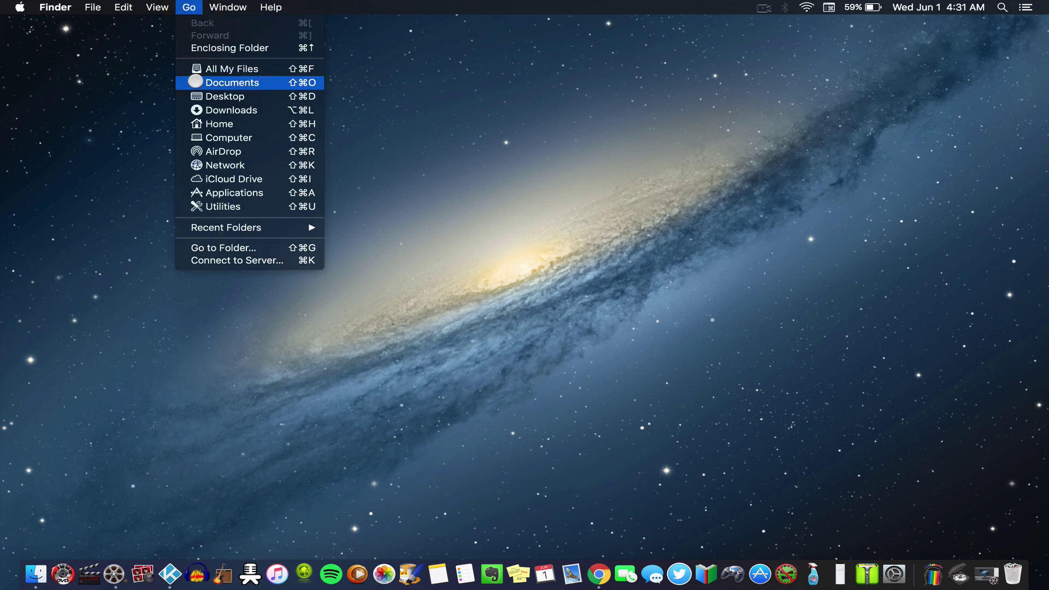
pyautogui.click(225, 136)
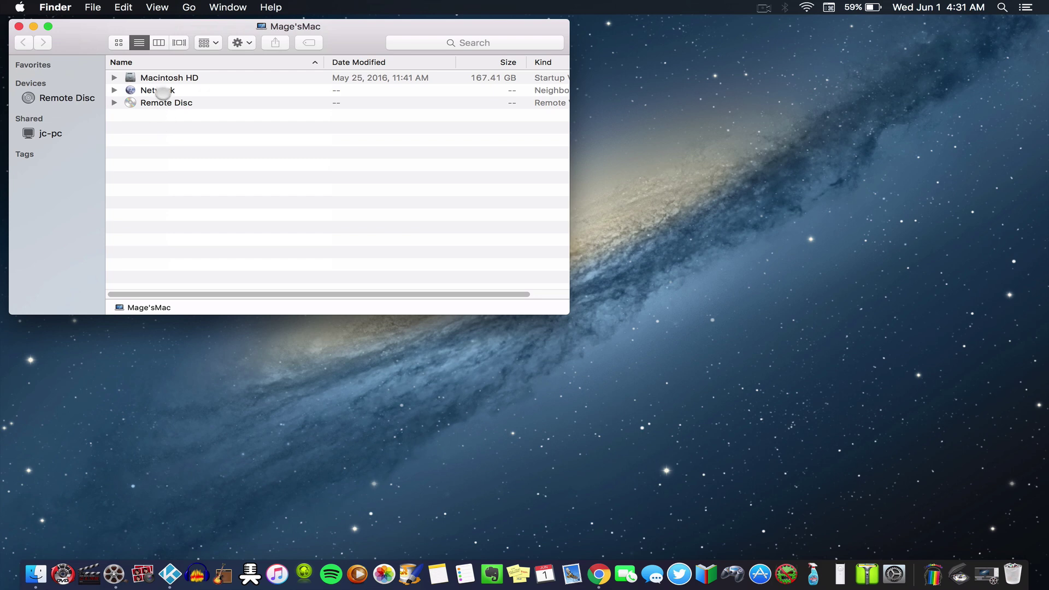
pyautogui.doubleClick(166, 76)
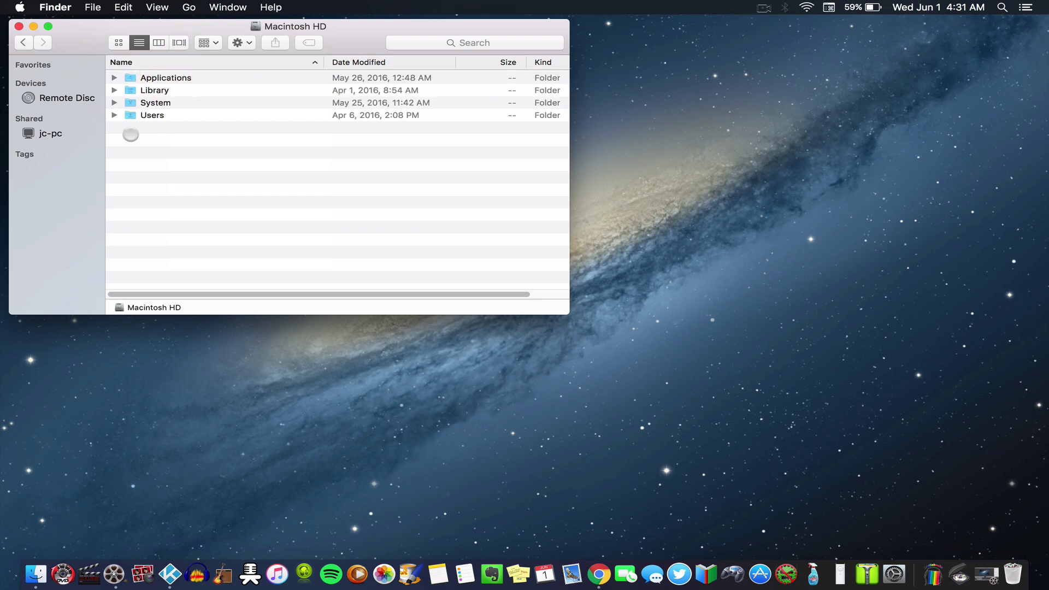
pyautogui.doubleClick(139, 114)
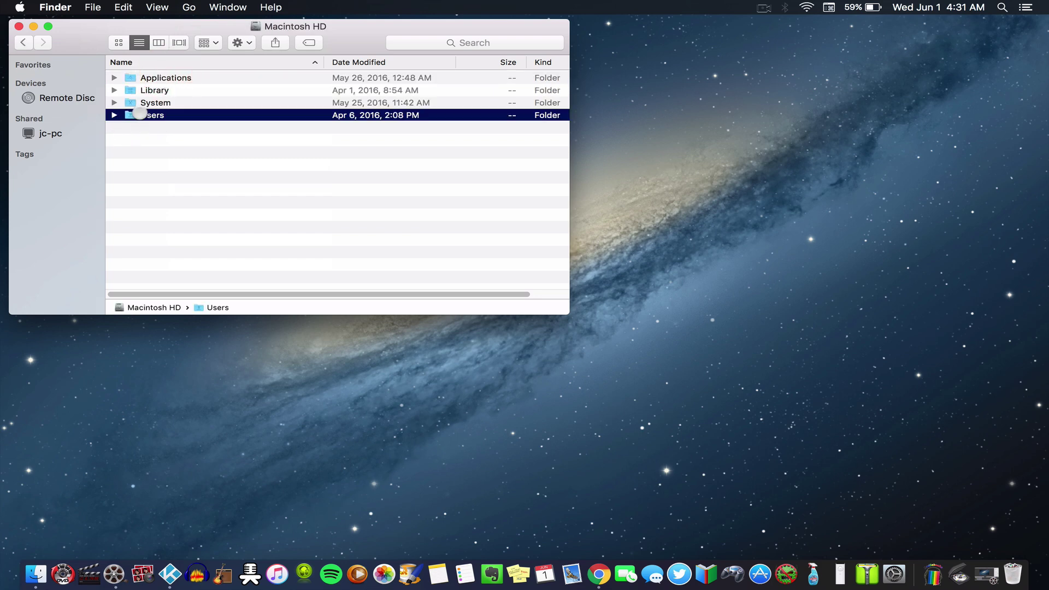
pyautogui.doubleClick(149, 92)
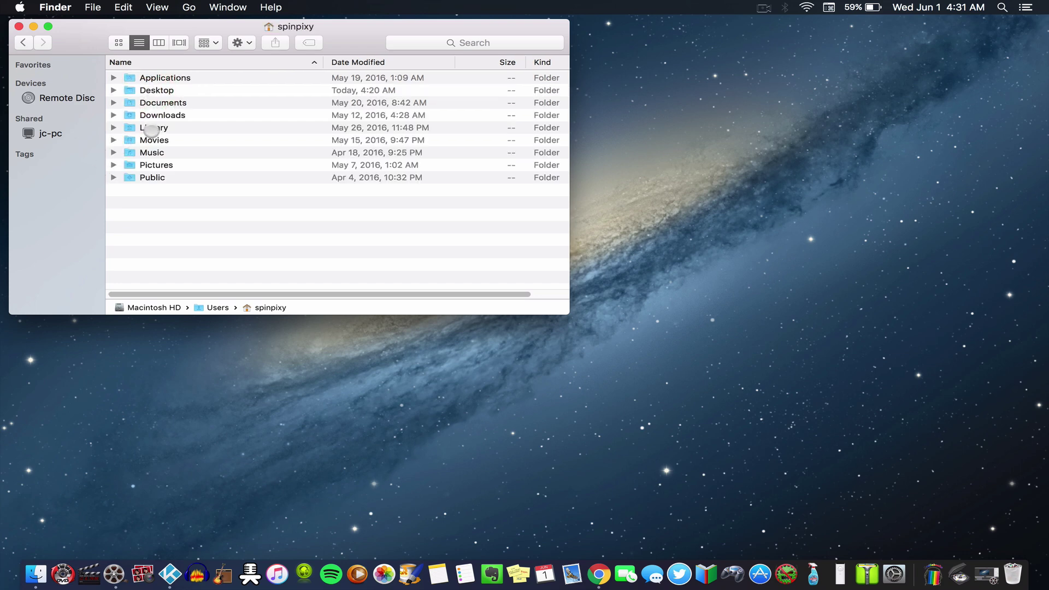
pyautogui.click(152, 127)
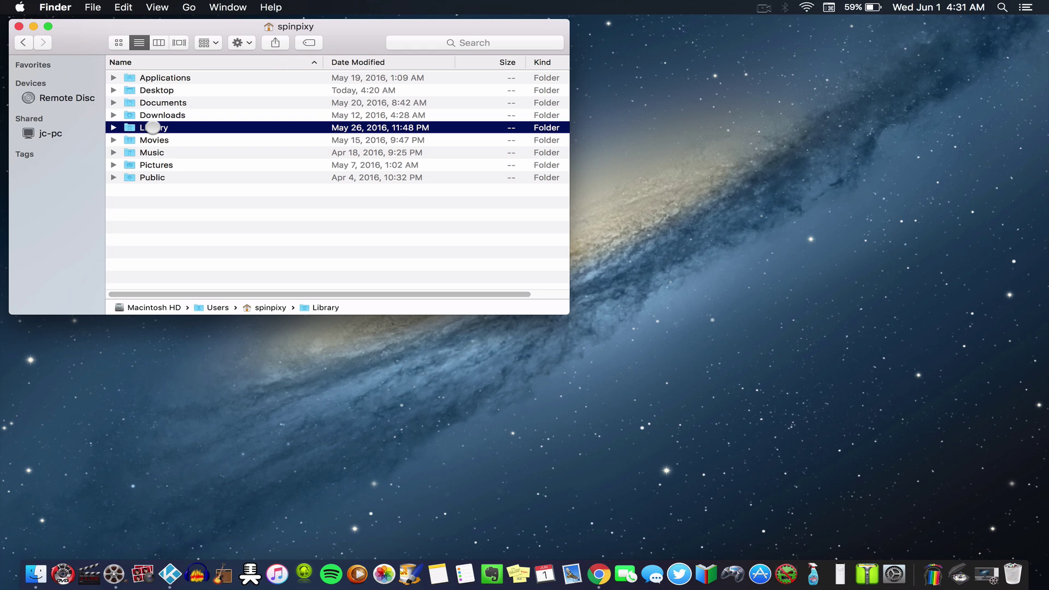
pyautogui.click(255, 214)
pyautogui.click(159, 127)
pyautogui.click(158, 7)
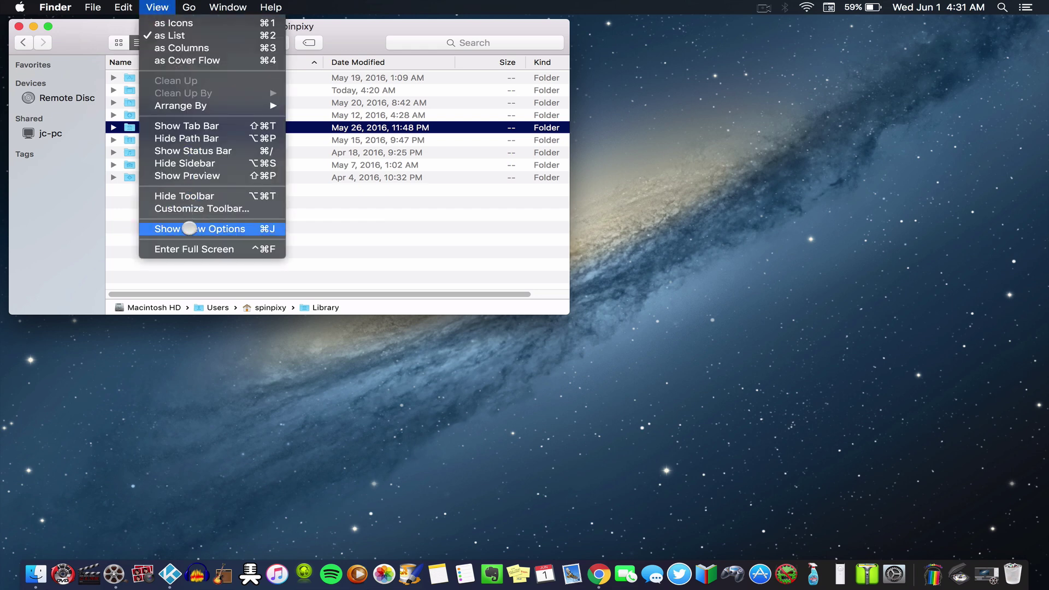
pyautogui.click(189, 229)
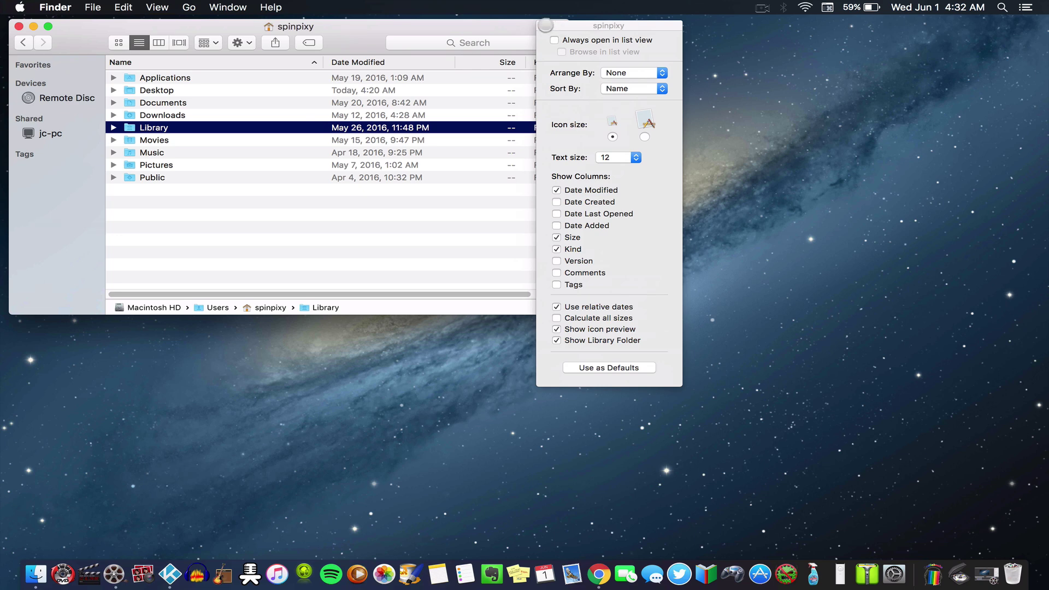
pyautogui.click(545, 26)
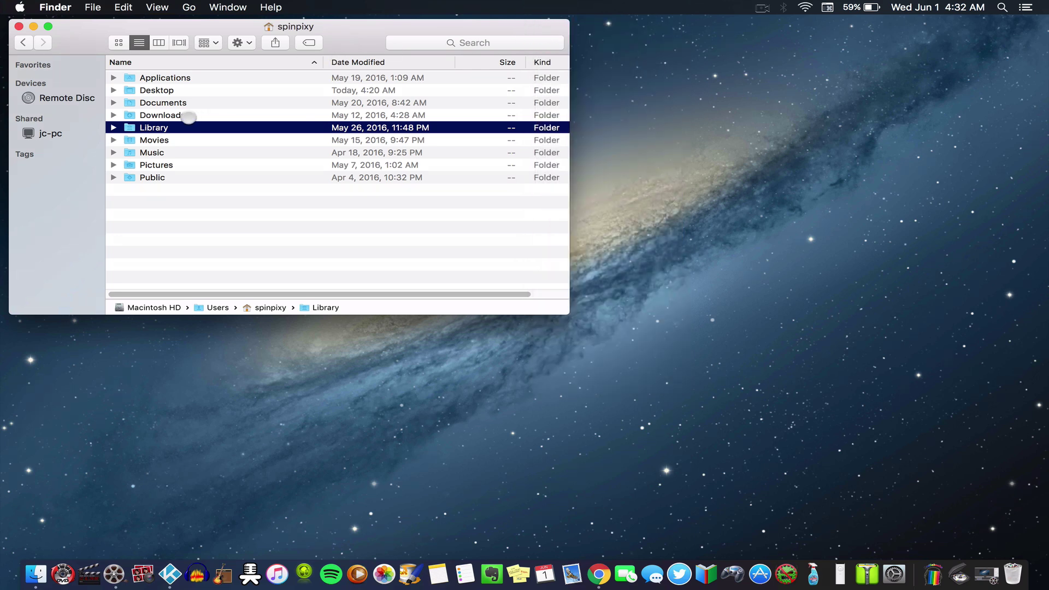
# Open Library, then Logs, and select the kodi.log file
pyautogui.doubleClick(163, 127)
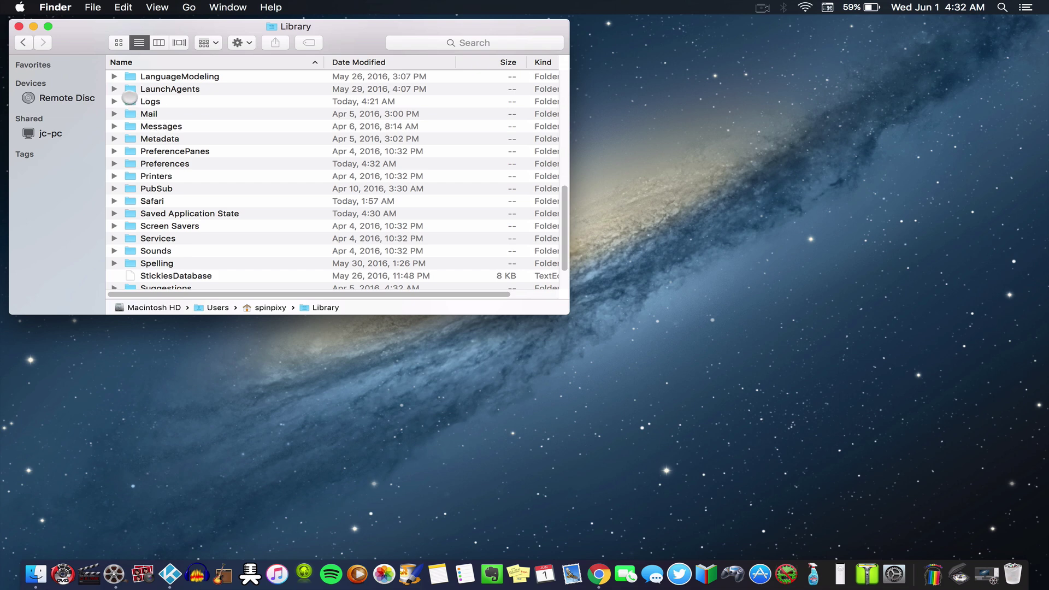
pyautogui.doubleClick(130, 98)
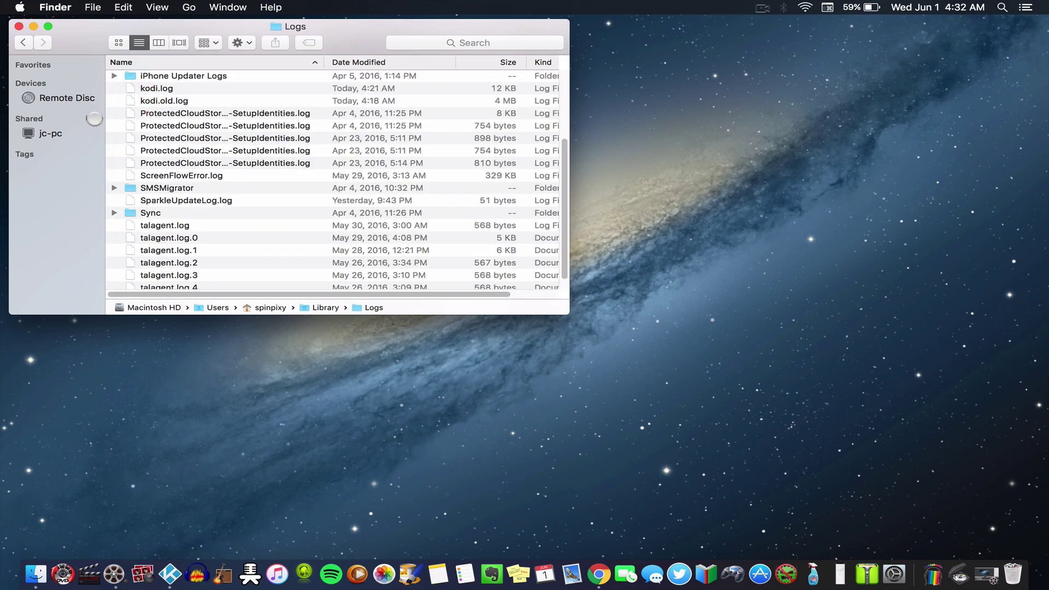
pyautogui.click(133, 86)
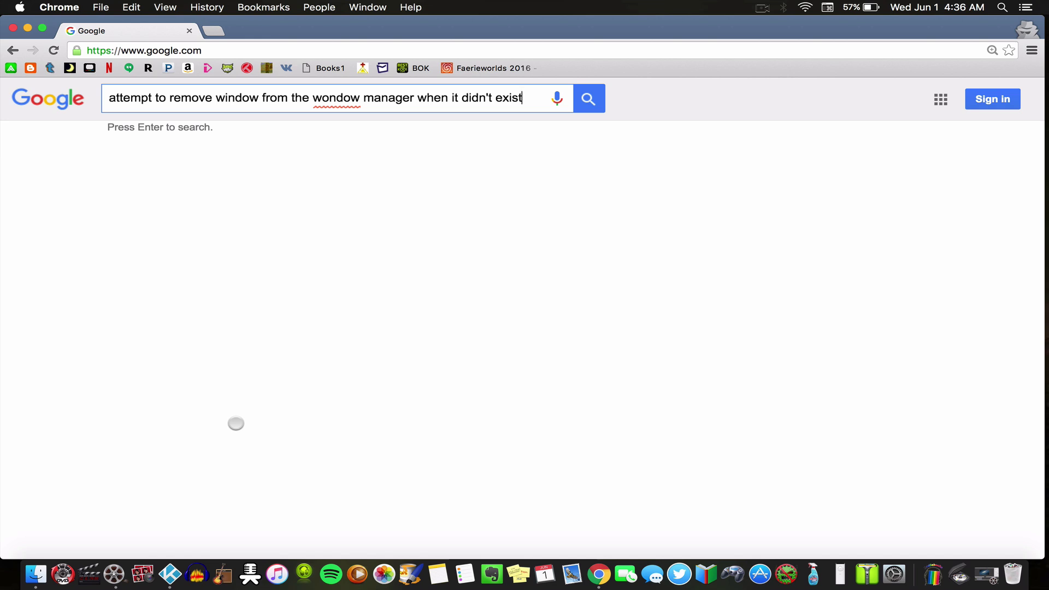
# Run the Google search for "attempt to remove window from the wondow manager when it didn't exist"
pyautogui.press('Return')
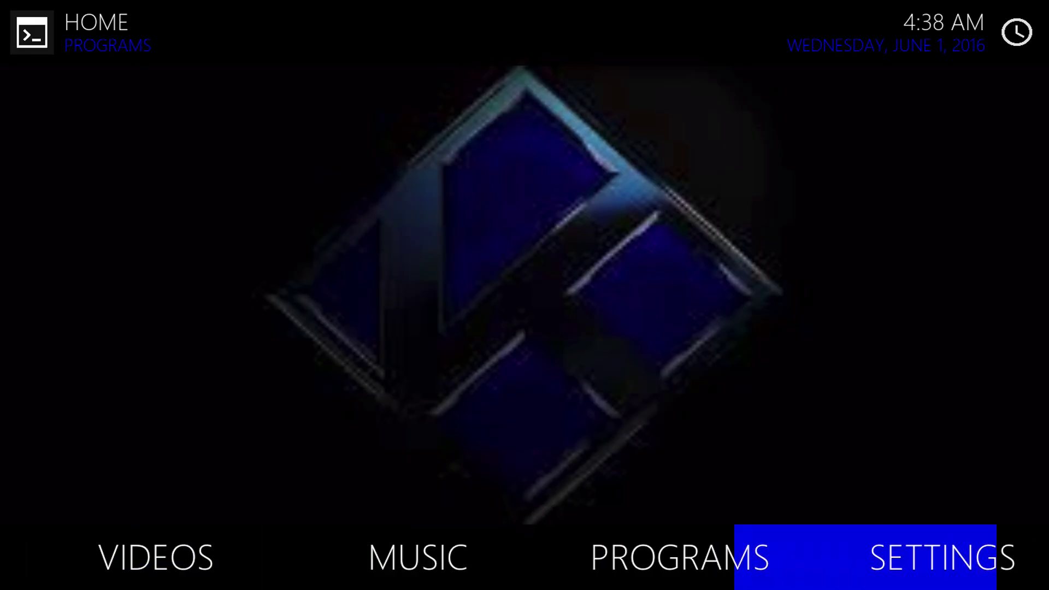
# From Kodi's home screen, go to Settings > Add-ons > Install from repository
pyautogui.press('Right')
pyautogui.press('Return')
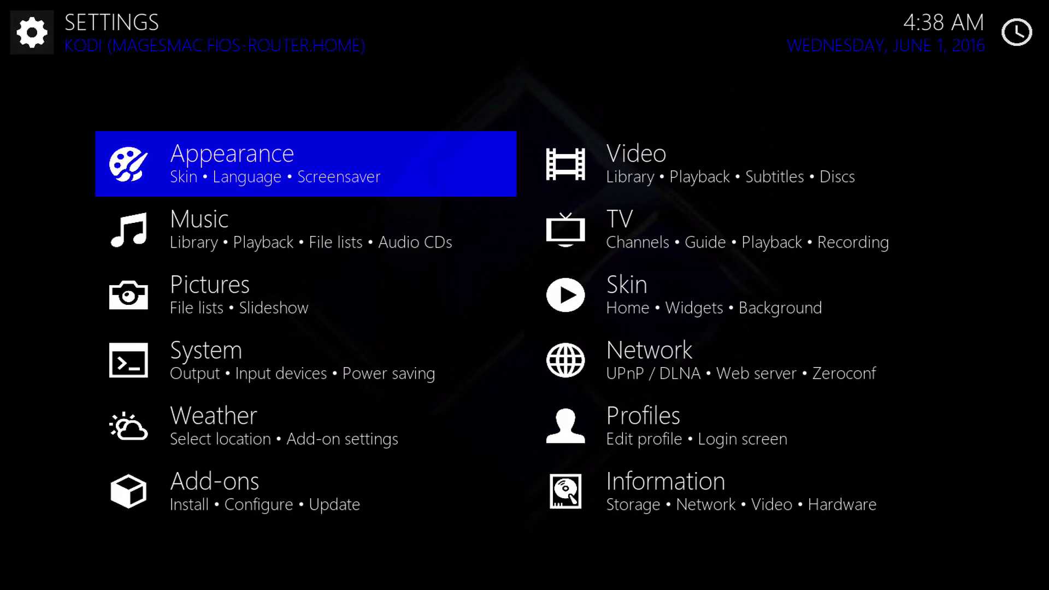
pyautogui.press('Left')
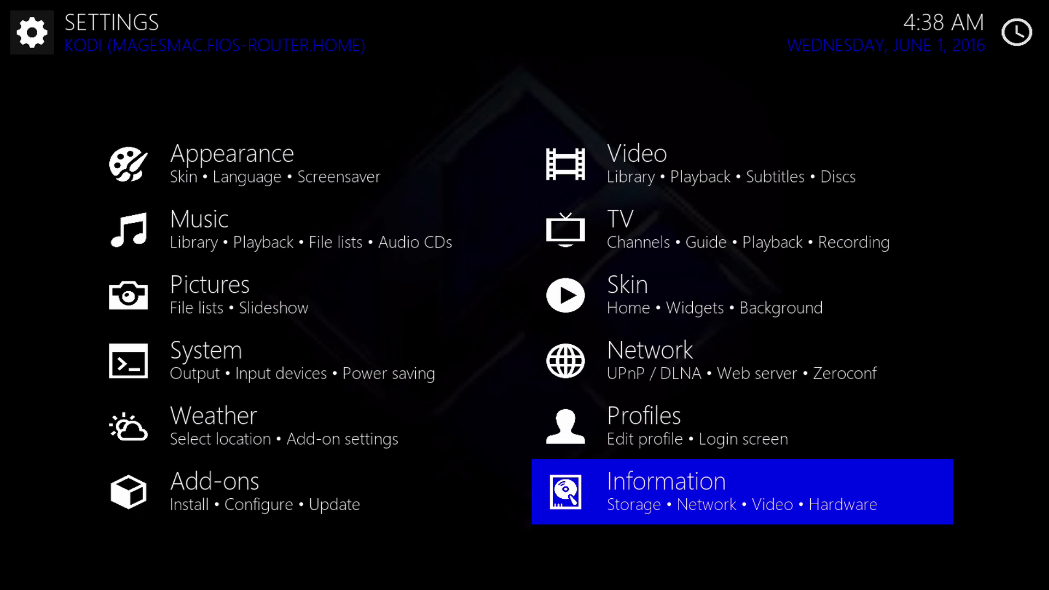
pyautogui.press('Left')
pyautogui.press('Return')
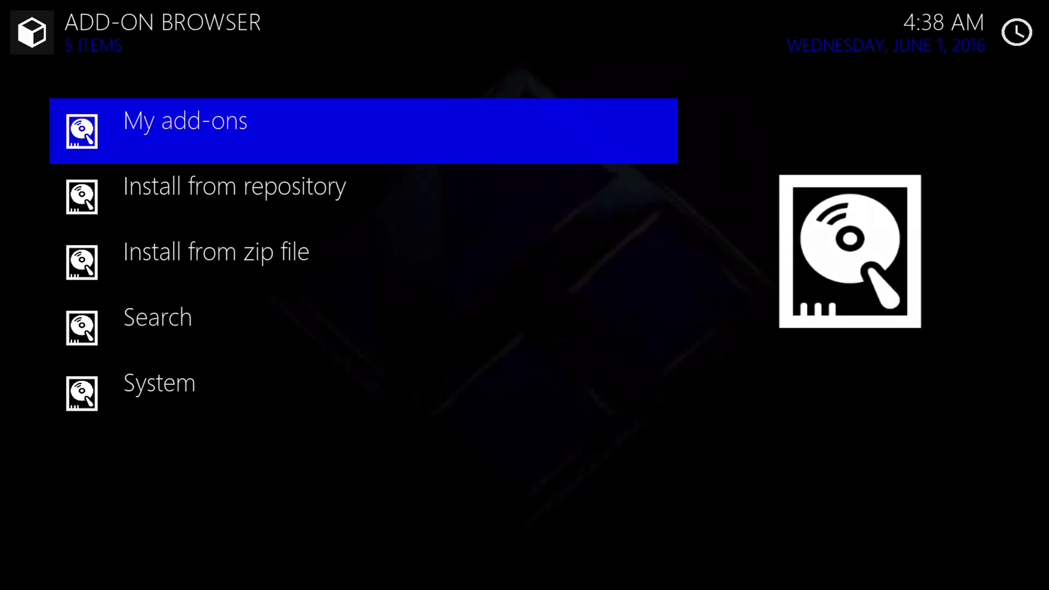
pyautogui.press('Down')
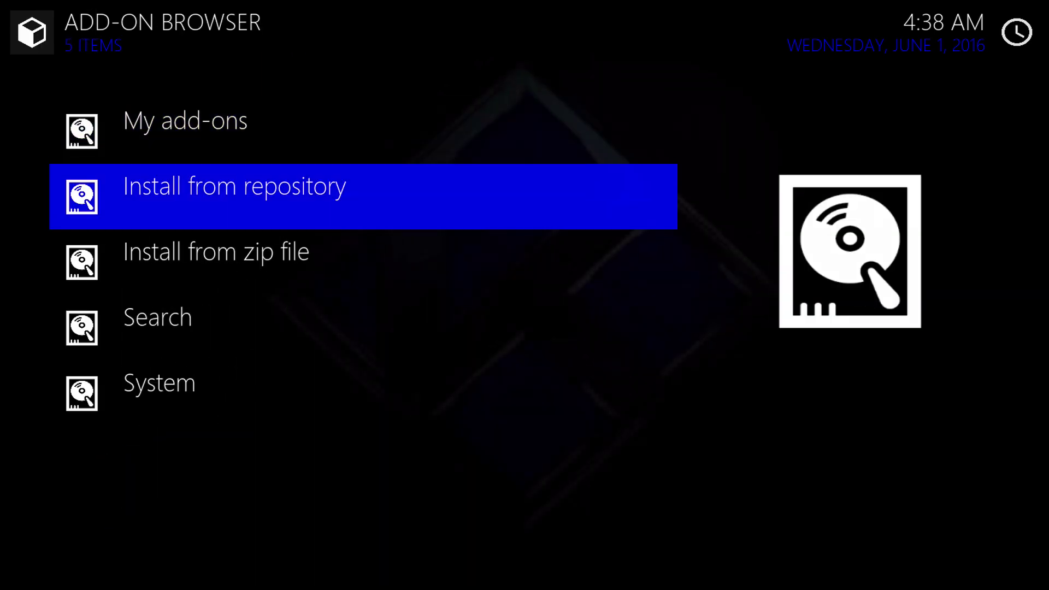
pyautogui.press('Return')
# Open the Kodi Add-on repository's Program add-ons category
pyautogui.press('Up')
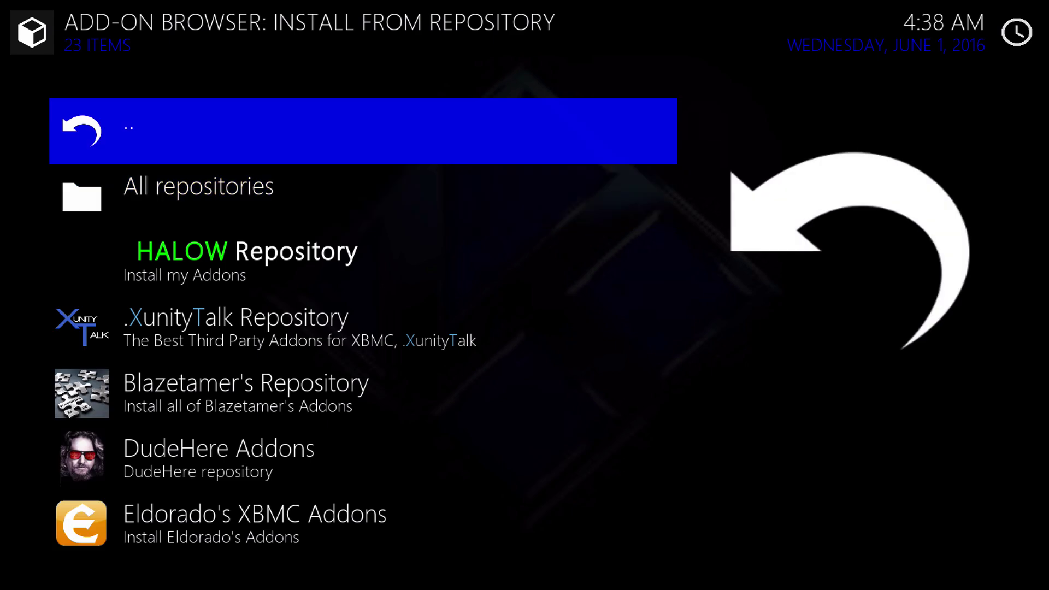
pyautogui.press('Down')
pyautogui.press('Down')
pyautogui.press('Down')
pyautogui.press('Down')
pyautogui.press('Down')
pyautogui.press('Down')
pyautogui.press('Down')
pyautogui.press('Down')
pyautogui.press('Down')
pyautogui.press('Down')
pyautogui.press('Down')
pyautogui.press('Up')
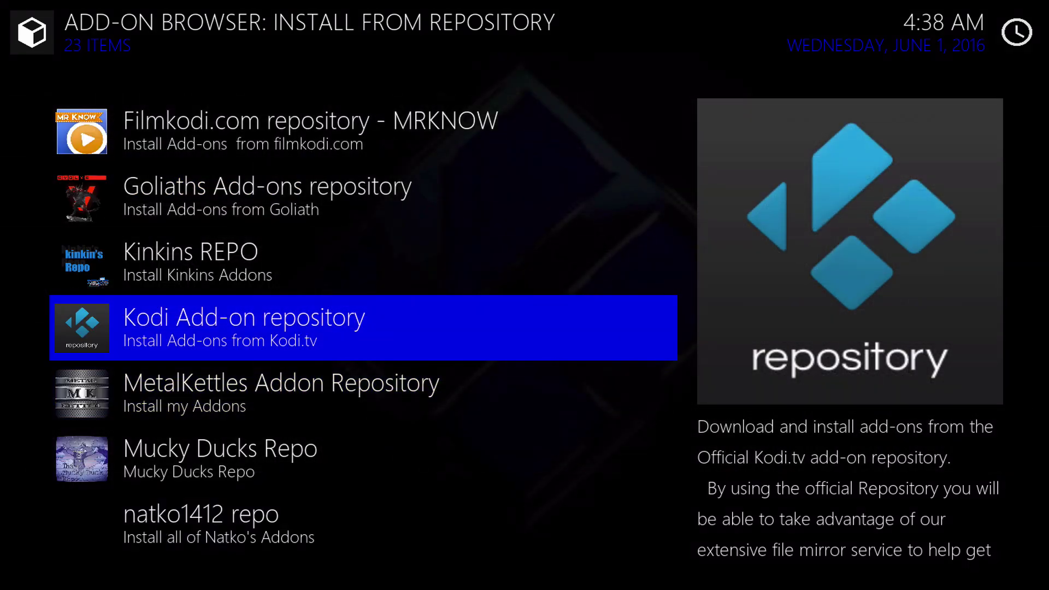
pyautogui.press('Return')
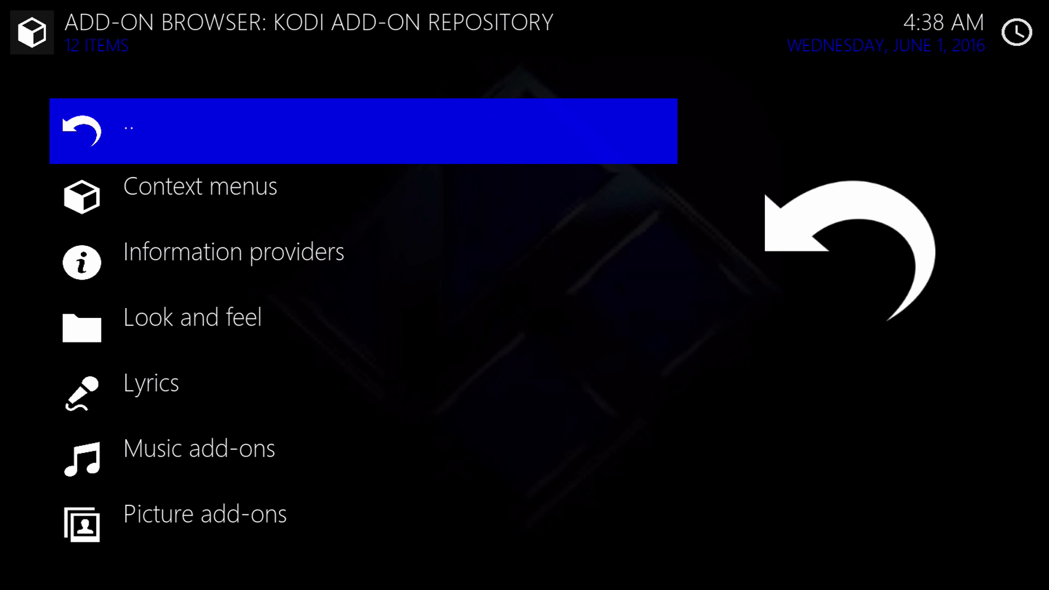
pyautogui.press('Down')
pyautogui.press('Down')
pyautogui.press('Down')
pyautogui.press('Down')
pyautogui.press('Down')
pyautogui.press('Down')
pyautogui.press('Down')
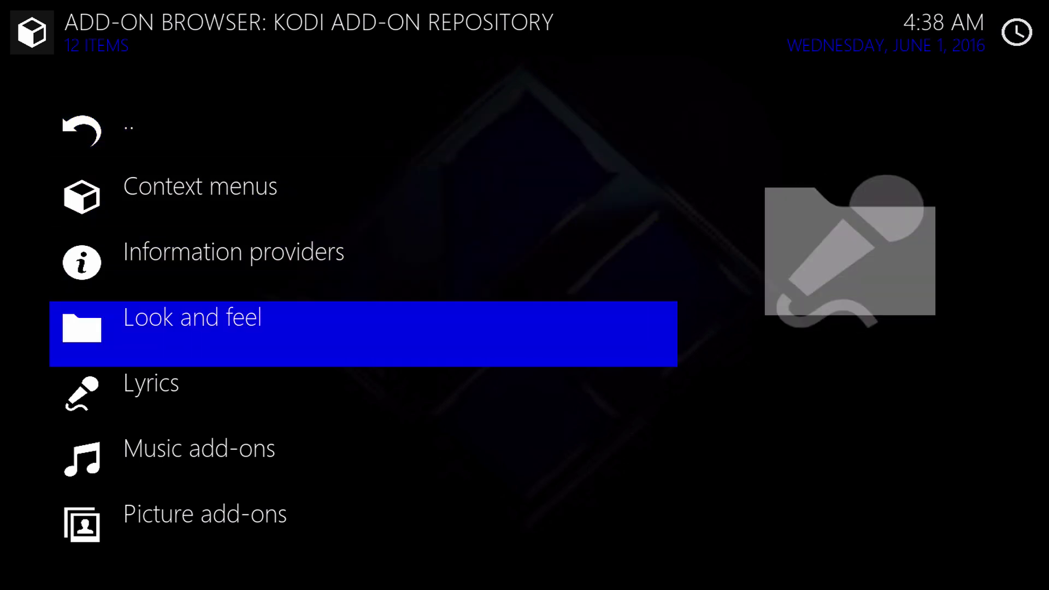
pyautogui.press('Return')
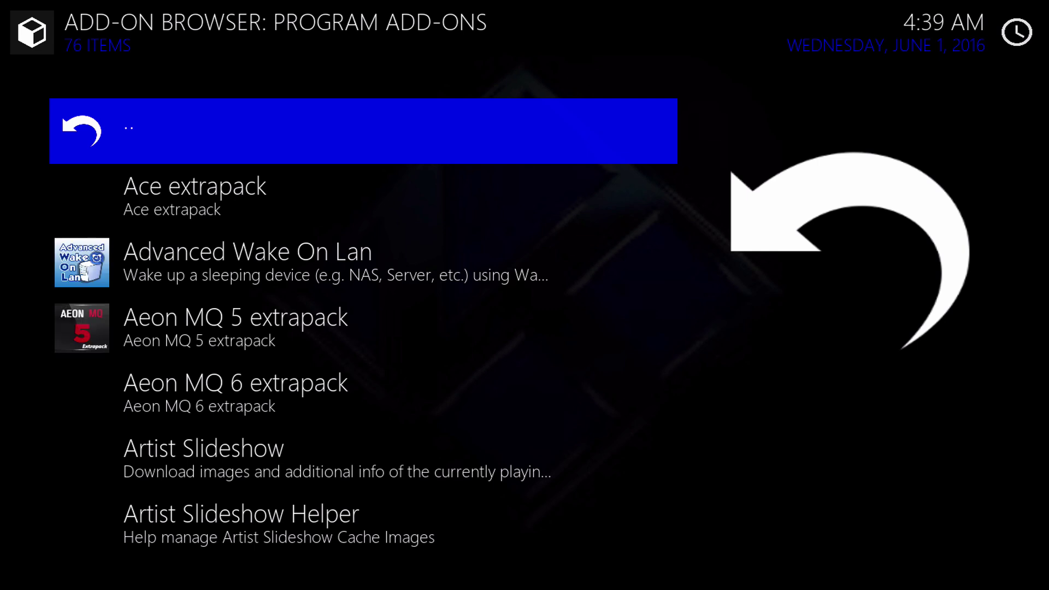
# Install the Log Viewer for Kodi add-on and back out to the home screen
pyautogui.press('l')
pyautogui.press('o')
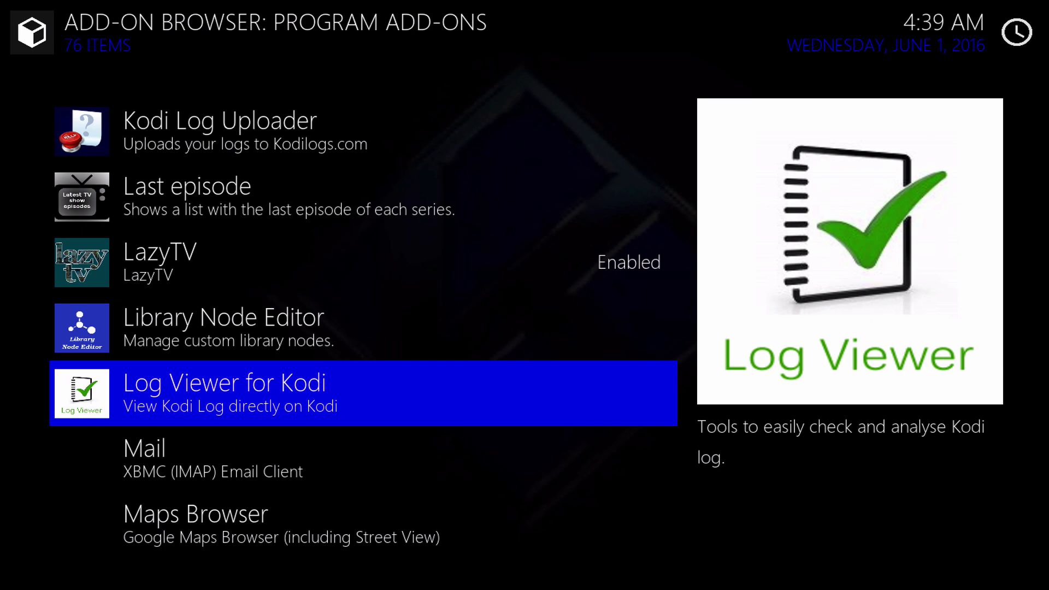
pyautogui.press('Return')
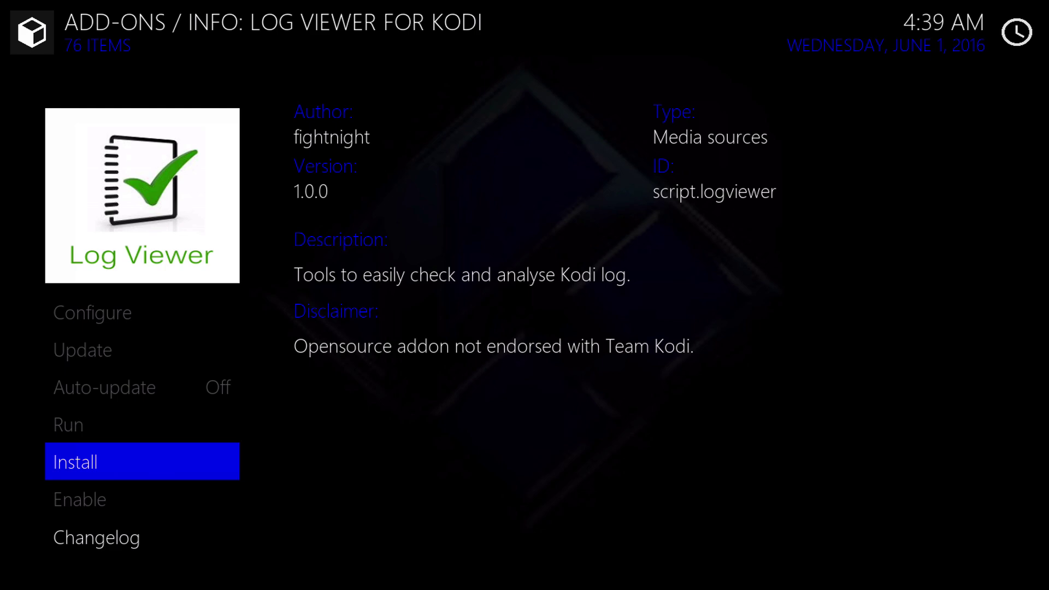
pyautogui.press('Return')
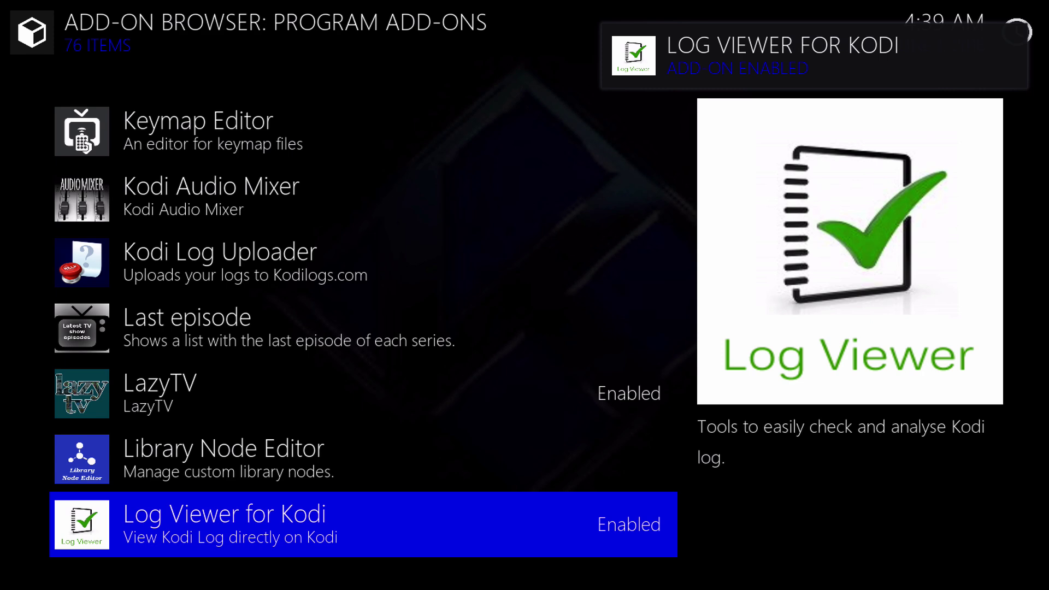
pyautogui.press('Escape')
pyautogui.press('Escape')
# Launch Log Viewer for Kodi from the Programs add-ons and show the current log
pyautogui.press('Left')
pyautogui.press('Left')
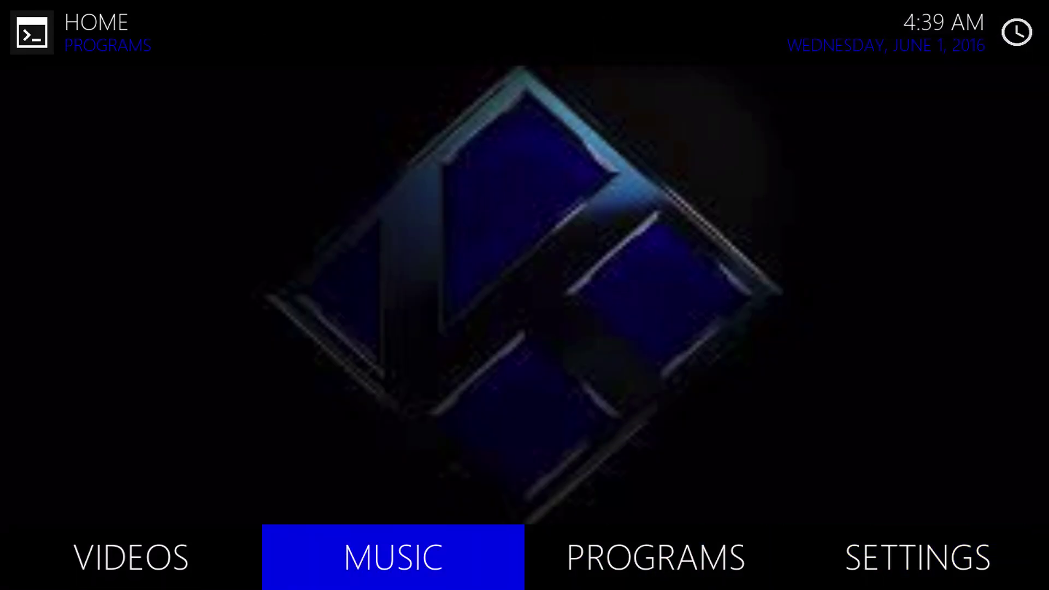
pyautogui.press('Right')
pyautogui.press('Return')
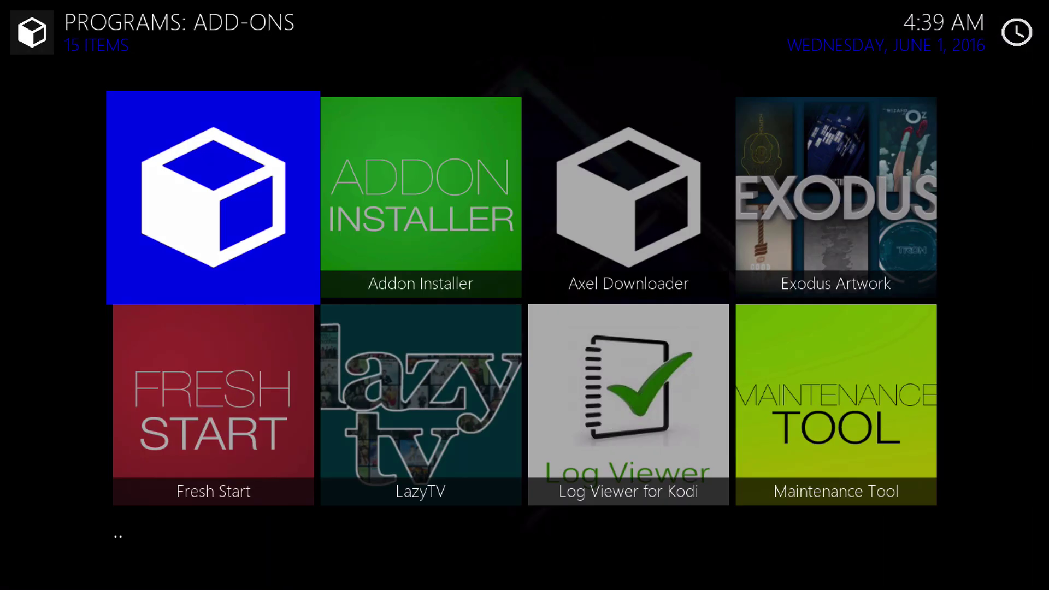
pyautogui.press('Down')
pyautogui.press('Right')
pyautogui.press('Right')
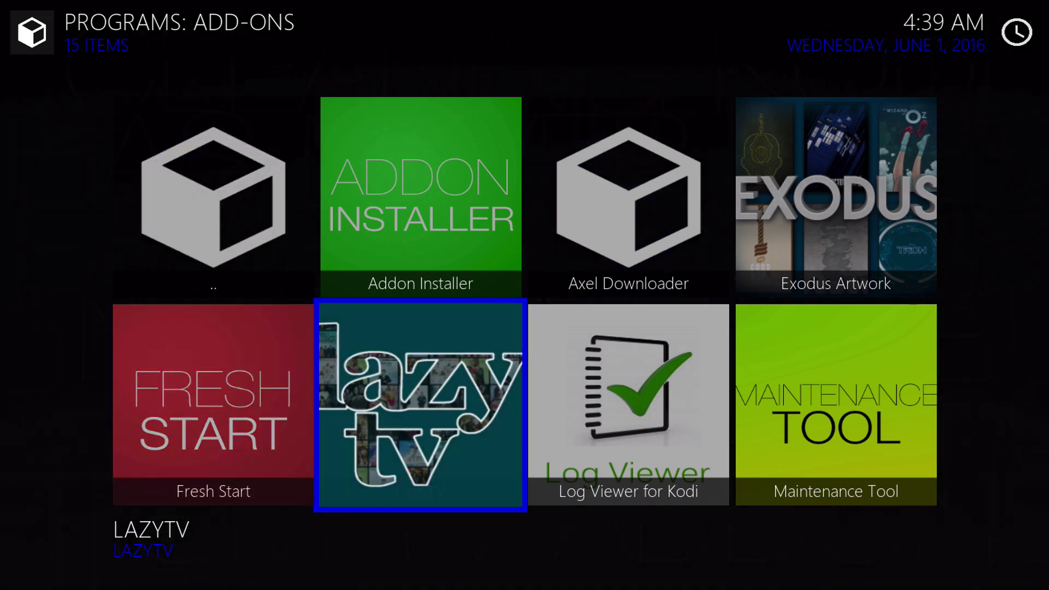
pyautogui.press('Return')
pyautogui.press('Return')
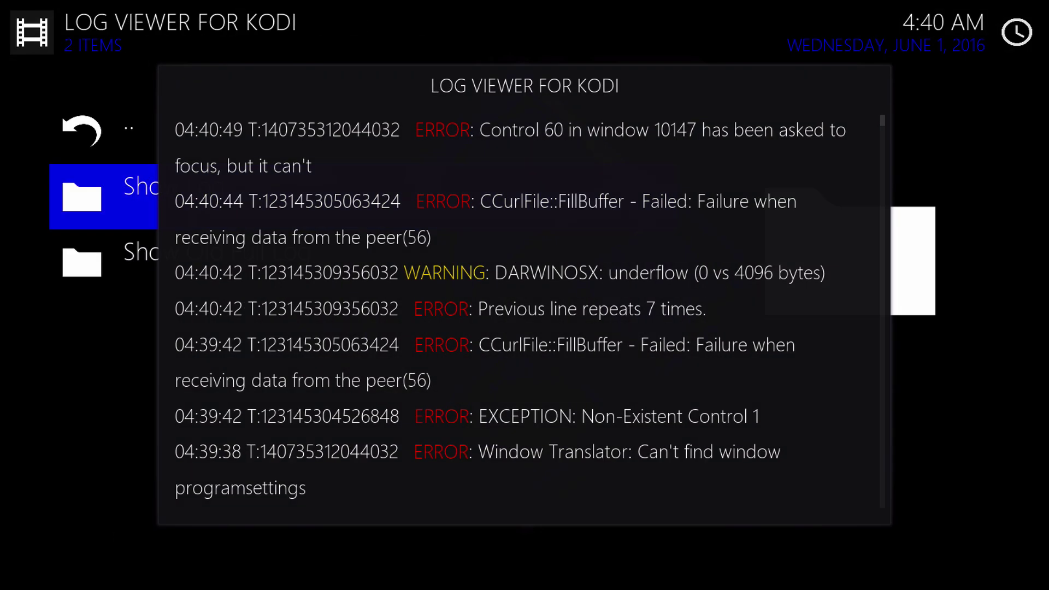
# Scroll to the end of the log, close it, and return to the Program add-ons list
pyautogui.press('Down')
pyautogui.press('Down')
pyautogui.press('Down')
pyautogui.press('Down')
pyautogui.press('Down')
pyautogui.press('Down')
pyautogui.press('Down')
pyautogui.press('Down')
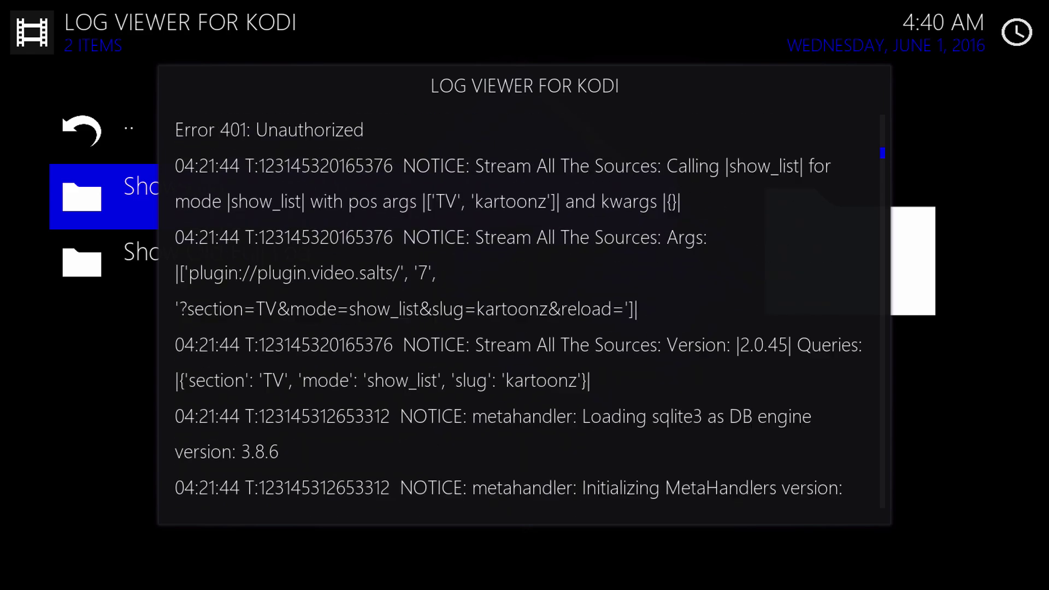
pyautogui.press('Down')
pyautogui.press('Down')
pyautogui.press('Down')
pyautogui.press('Down')
pyautogui.press('Down')
pyautogui.press('Down')
pyautogui.press('Down')
pyautogui.press('Down')
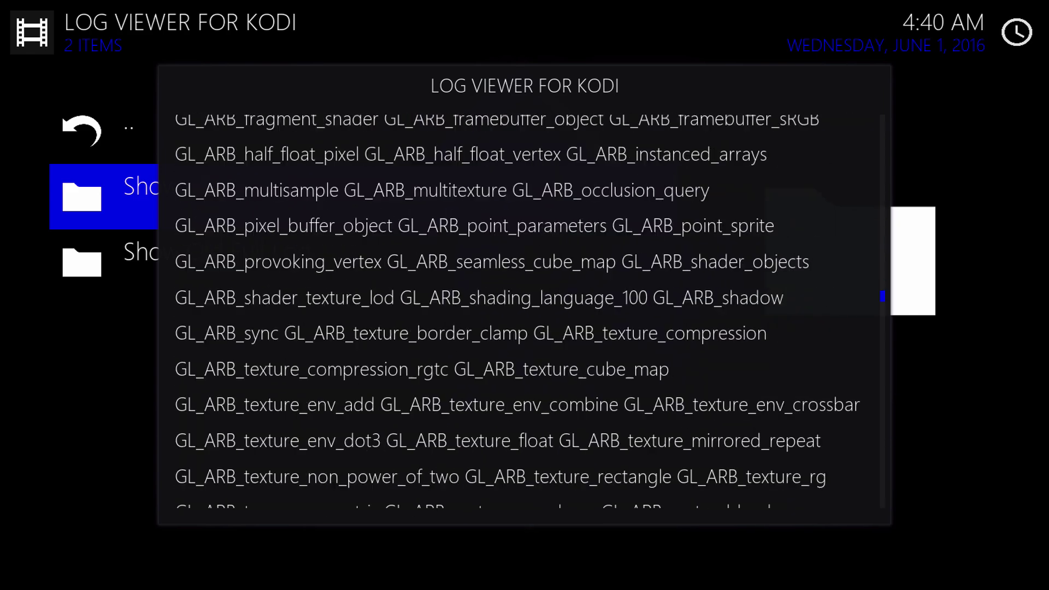
pyautogui.press('Down')
pyautogui.press('Down')
pyautogui.press('Down')
pyautogui.press('Down')
pyautogui.press('Down')
pyautogui.press('Down')
pyautogui.press('Down')
pyautogui.press('Down')
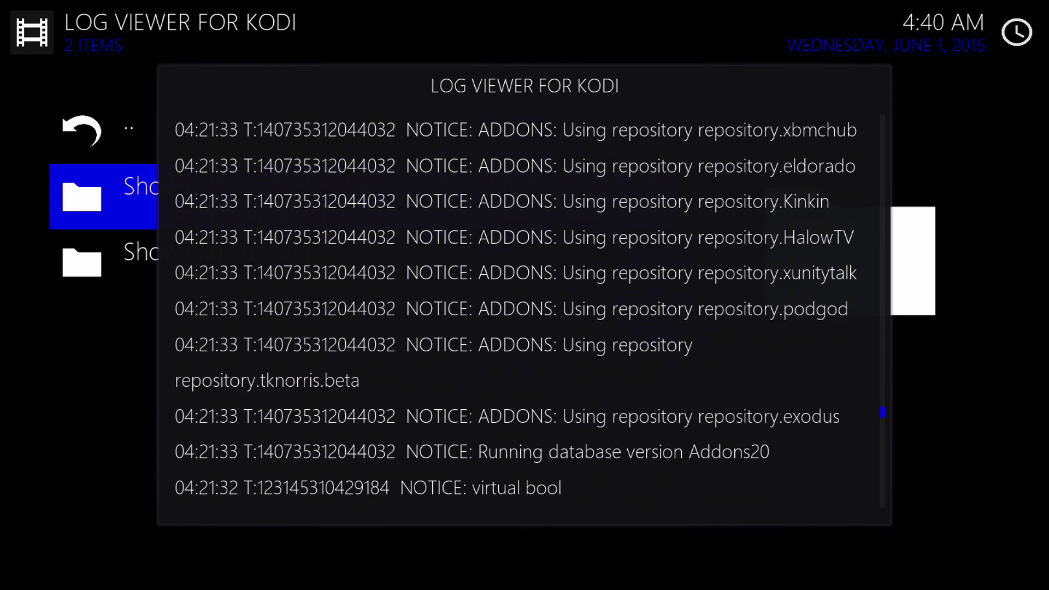
pyautogui.press('Down')
pyautogui.press('Down')
pyautogui.press('Down')
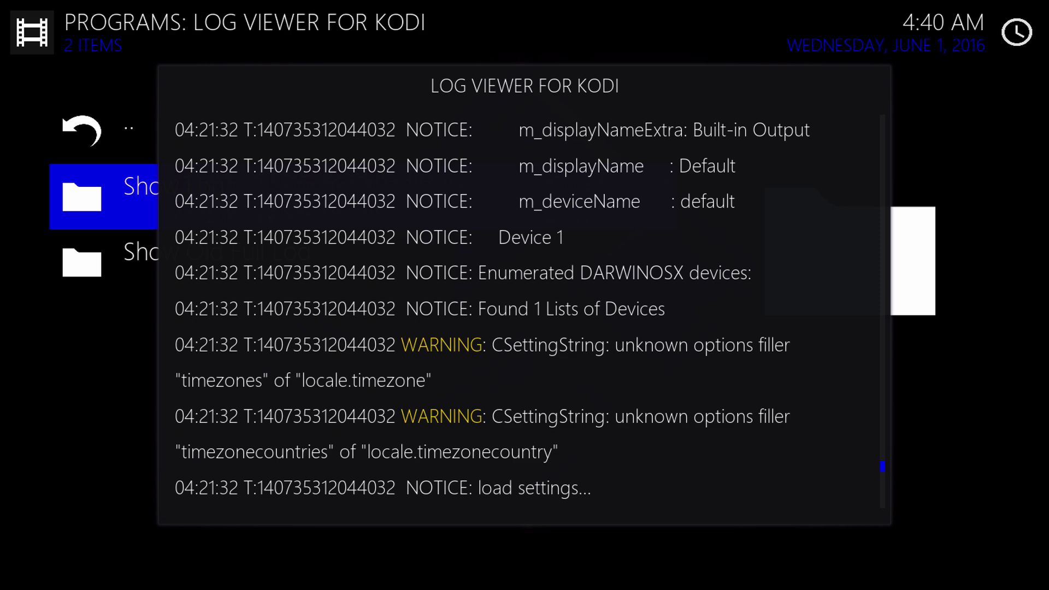
pyautogui.press('Escape')
pyautogui.press('Down')
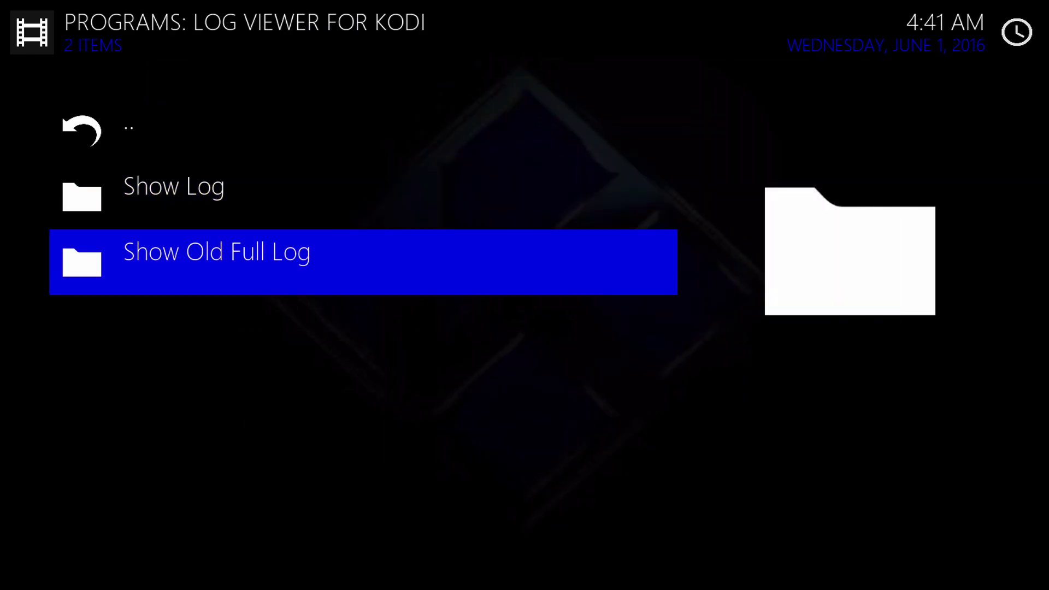
pyautogui.press('Up')
pyautogui.press('Up')
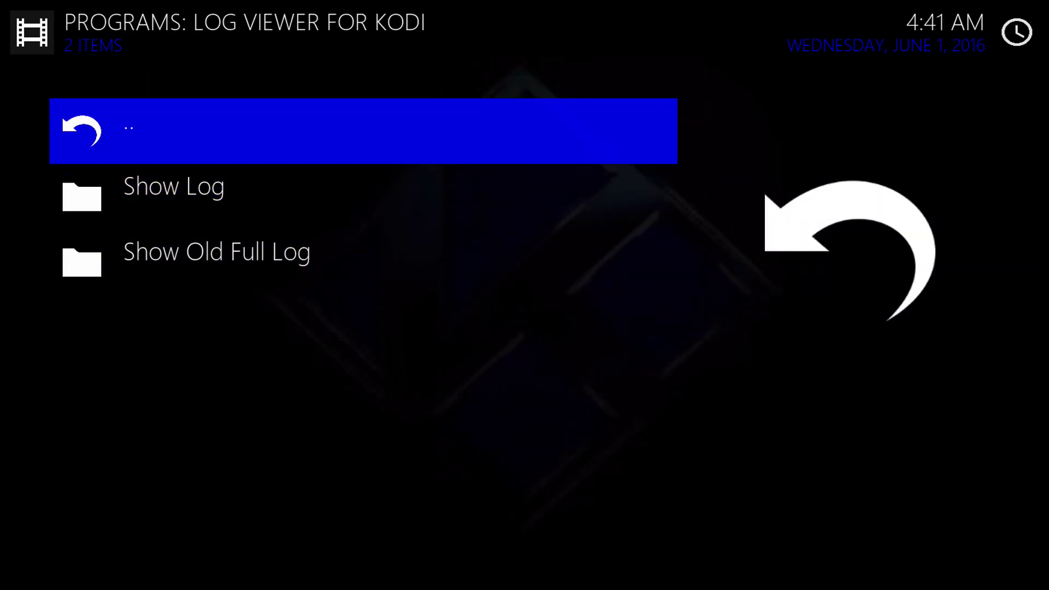
pyautogui.press('Return')
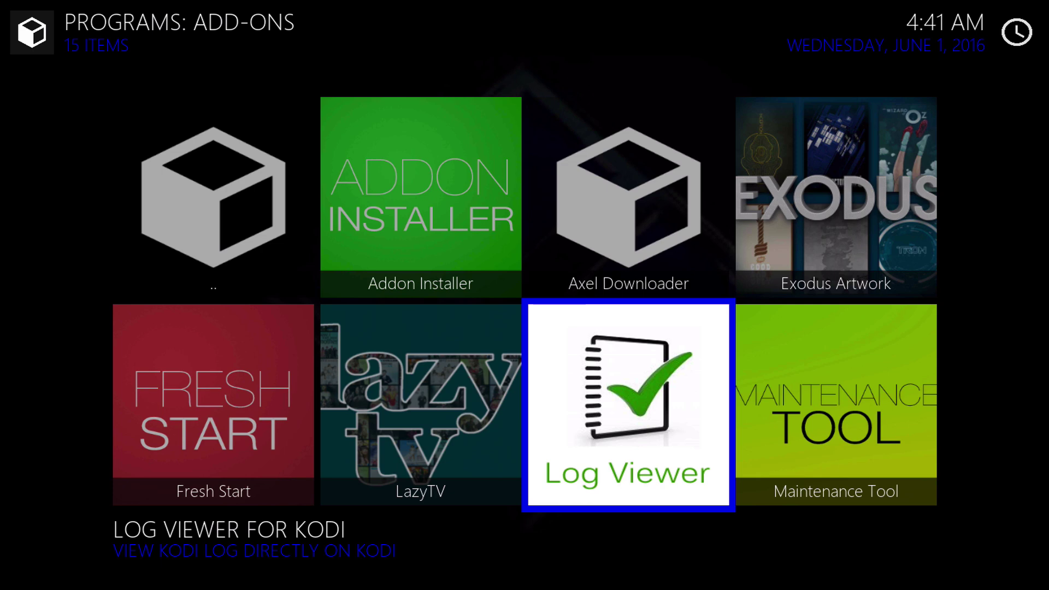
# Launch the Maintenance Tool add-on and highlight its Log Uploader entry
pyautogui.press('Down')
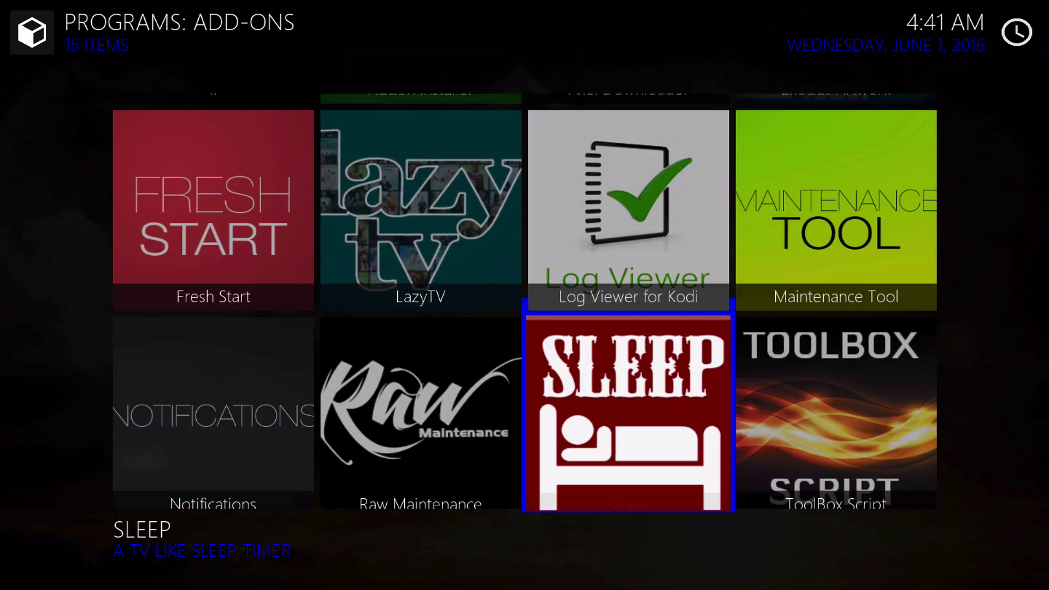
pyautogui.press('Up')
pyautogui.press('Right')
pyautogui.press('Return')
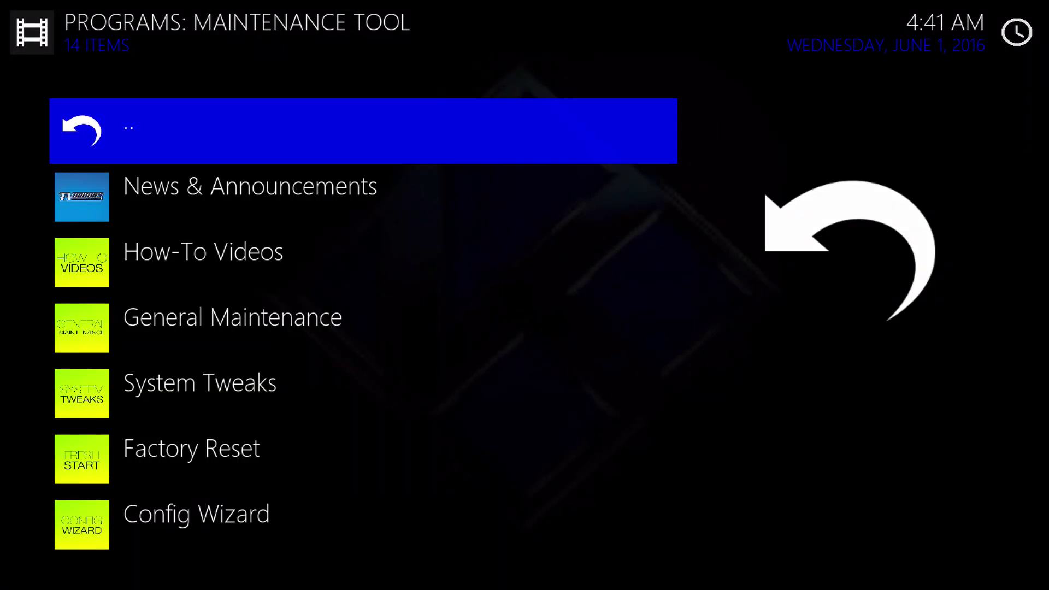
pyautogui.press('Down')
pyautogui.press('Down')
pyautogui.press('Down')
pyautogui.press('Down')
pyautogui.press('Down')
pyautogui.press('Down')
pyautogui.press('Down')
pyautogui.press('Down')
pyautogui.press('Down')
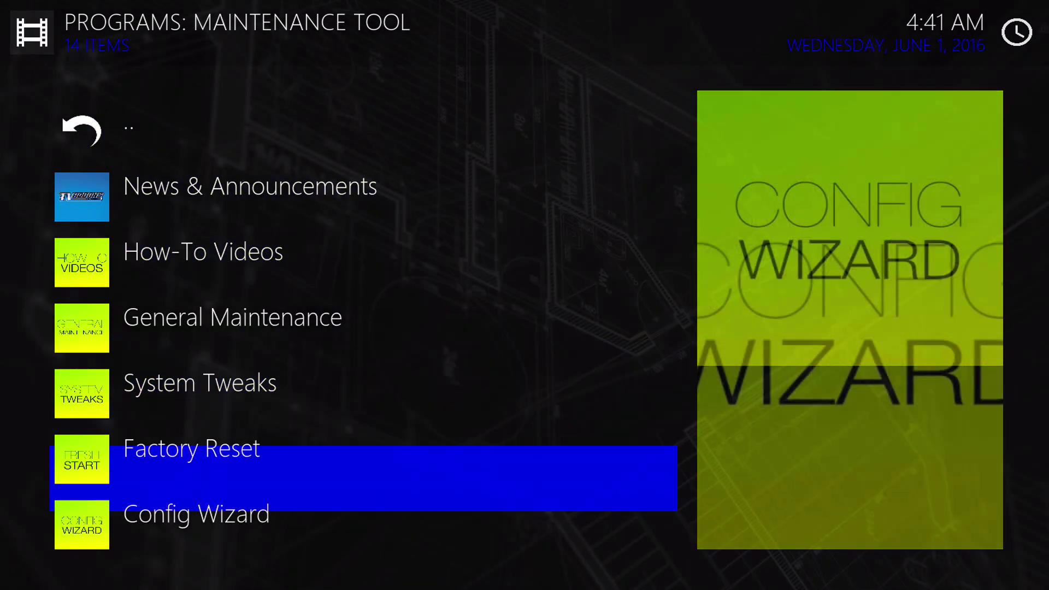
pyautogui.press('Down')
pyautogui.press('Down')
pyautogui.press('Down')
pyautogui.press('Down')
pyautogui.press('Up')
pyautogui.press('Up')
pyautogui.press('Up')
pyautogui.press('Up')
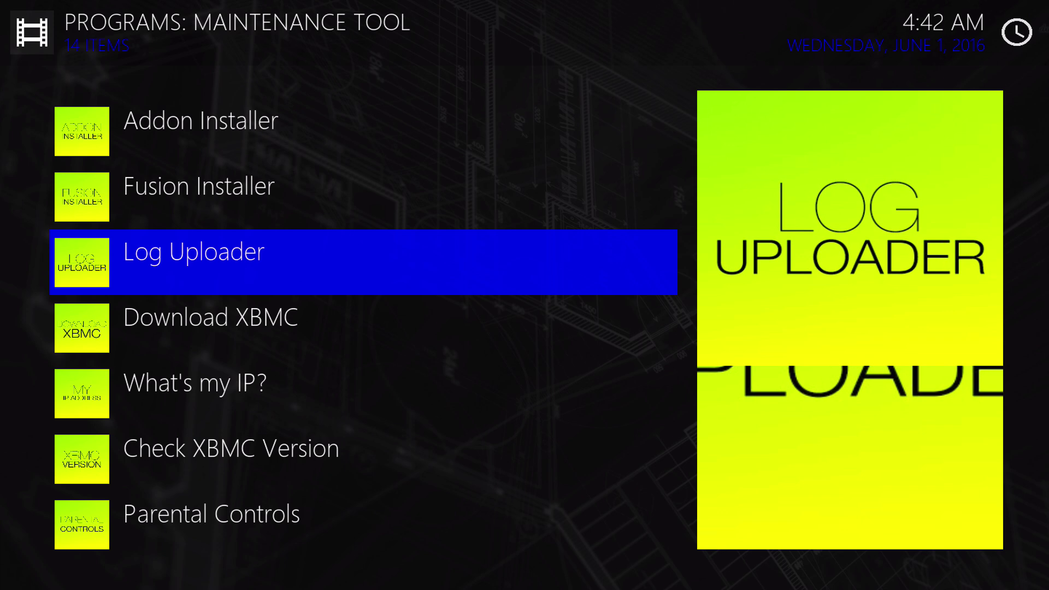
pyautogui.press('Return')
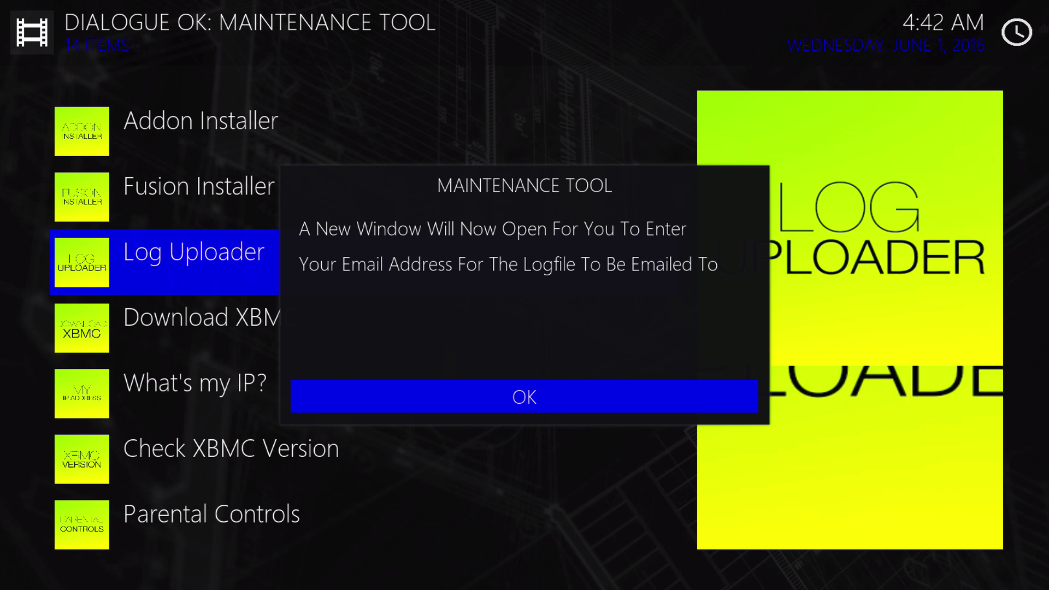
pyautogui.press('Return')
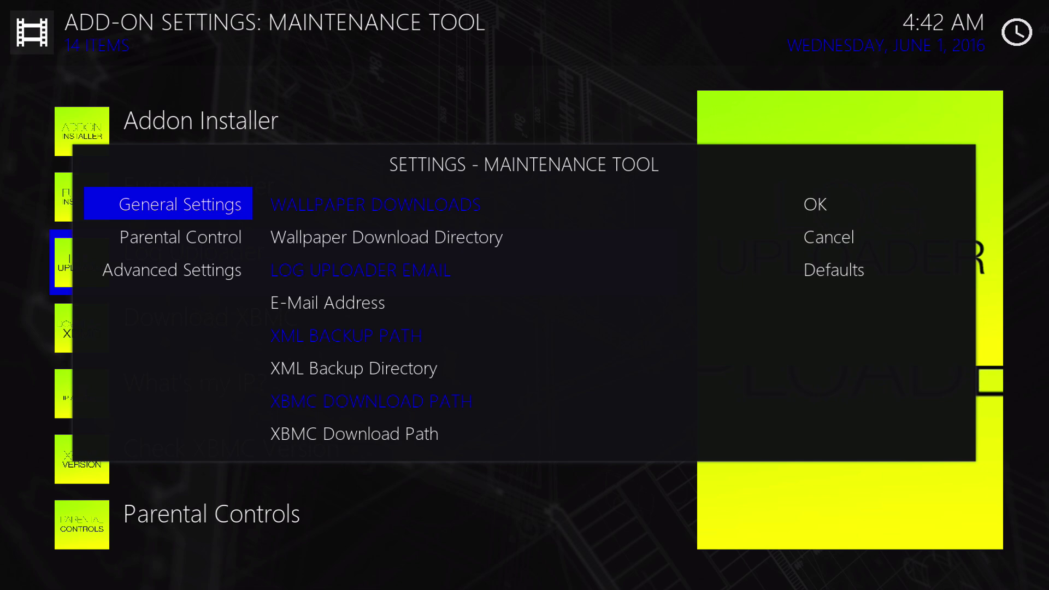
pyautogui.press('Escape')
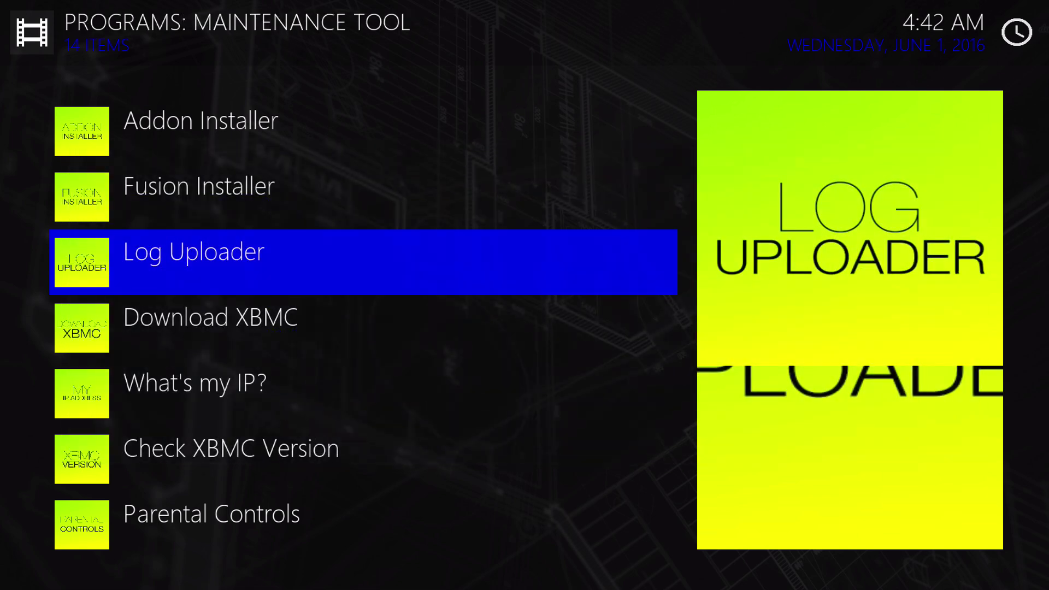